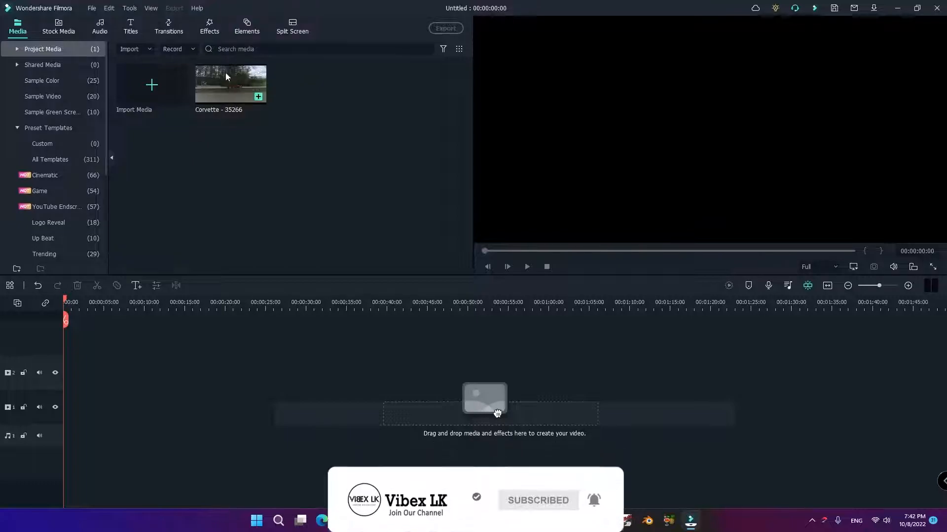
# Step: Place the Corvette - 35266 clip at the start of video track 1 and move the playhead to 00:00:01:24
pyautogui.moveTo(217, 82); pyautogui.dragTo(67, 405)
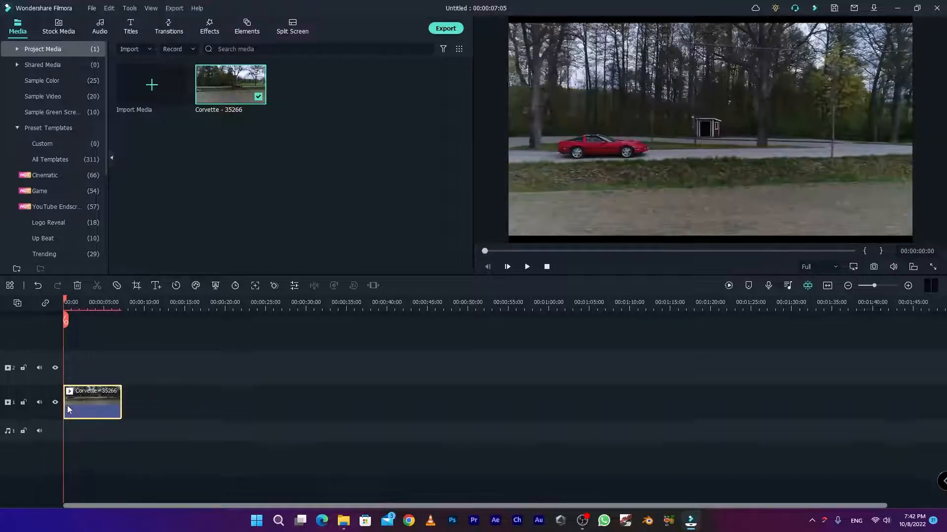
pyautogui.click(76, 299)
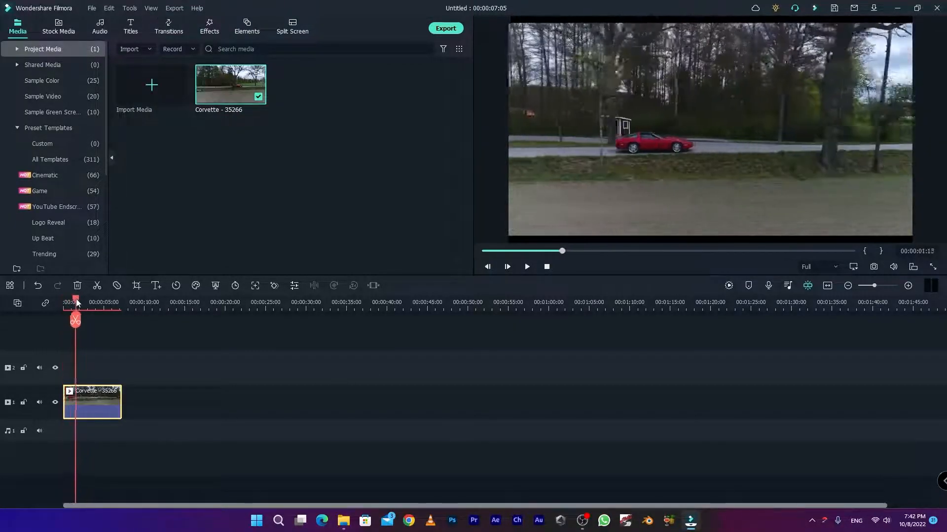
pyautogui.moveTo(75, 299); pyautogui.dragTo(78, 299)
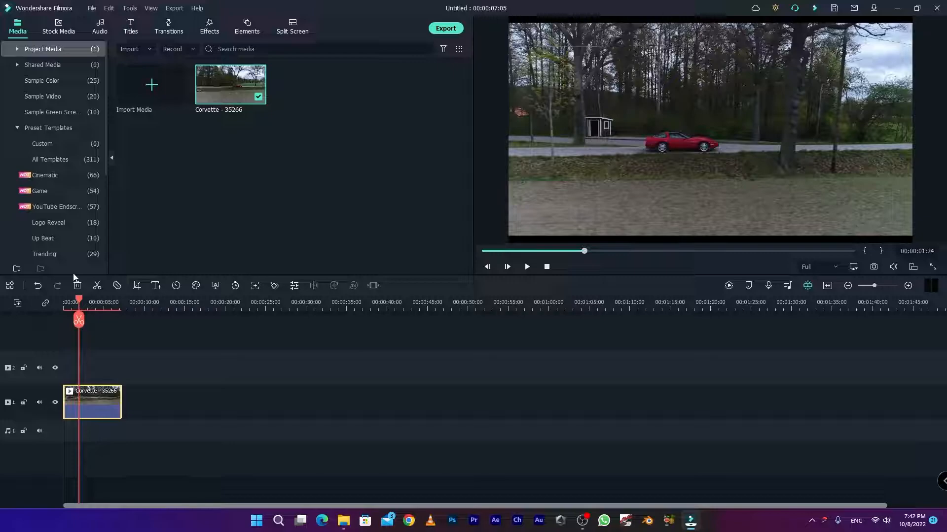
# Step: Add the Black sample color to video track 2 above the Corvette clip, starting at 00:00:01:13
pyautogui.click(42, 82)
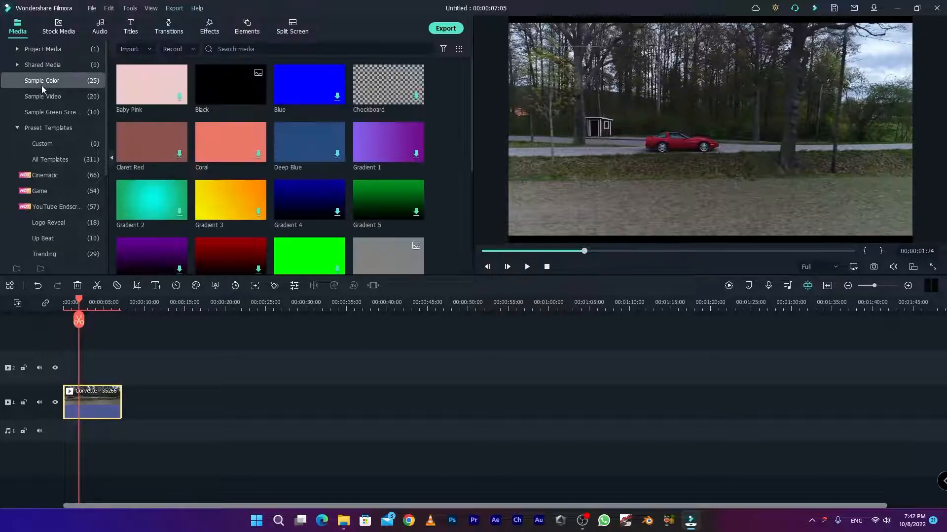
pyautogui.moveTo(216, 96); pyautogui.dragTo(76, 366)
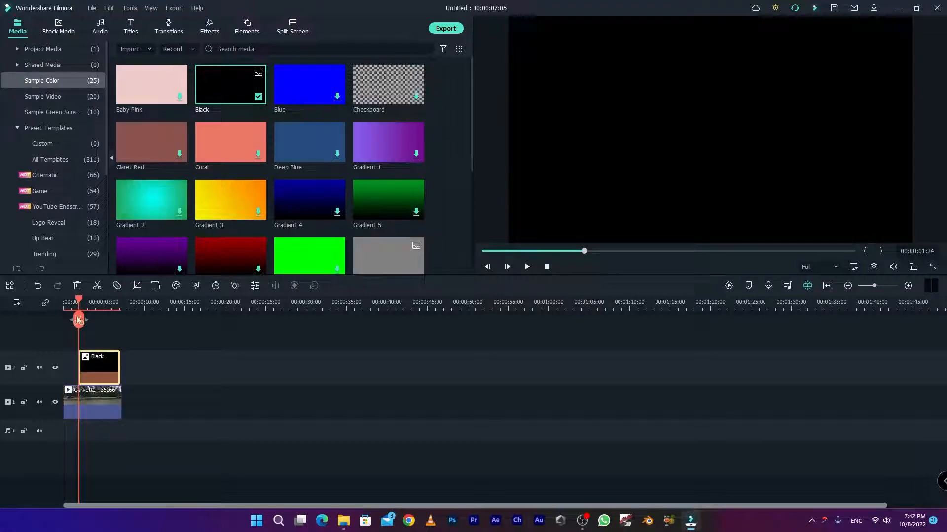
pyautogui.moveTo(82, 302)
pyautogui.mouseDown()
pyautogui.moveTo(66, 303)
pyautogui.moveTo(76, 305)
pyautogui.mouseUp()
pyautogui.moveTo(88, 361); pyautogui.dragTo(85, 361)
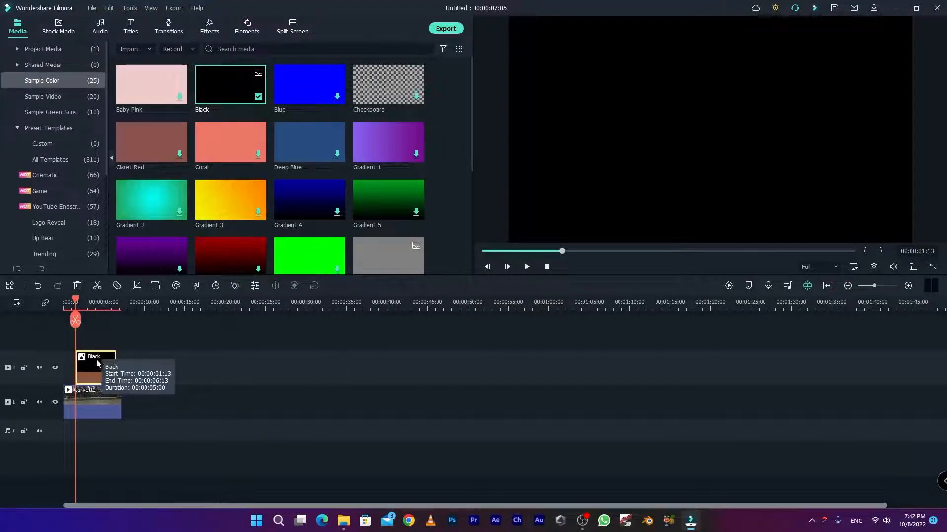
# Step: Apply the Image Mask effect to the Black clip, with the playhead at 00:00:02:00
pyautogui.moveTo(75, 302); pyautogui.dragTo(80, 298)
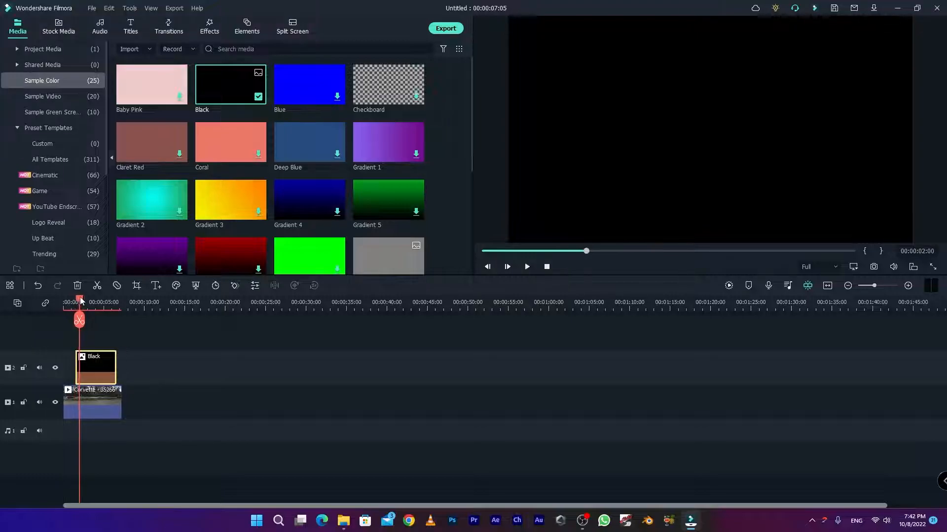
pyautogui.click(210, 26)
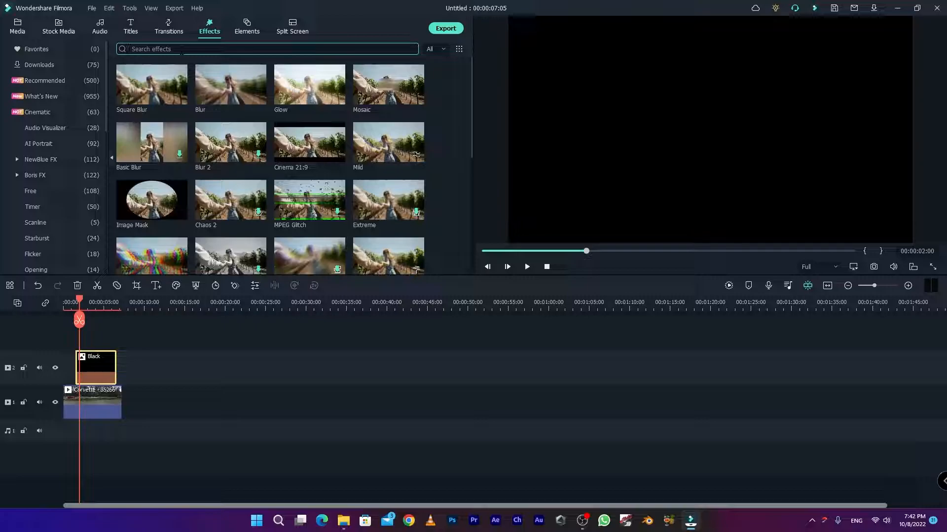
pyautogui.click(182, 50)
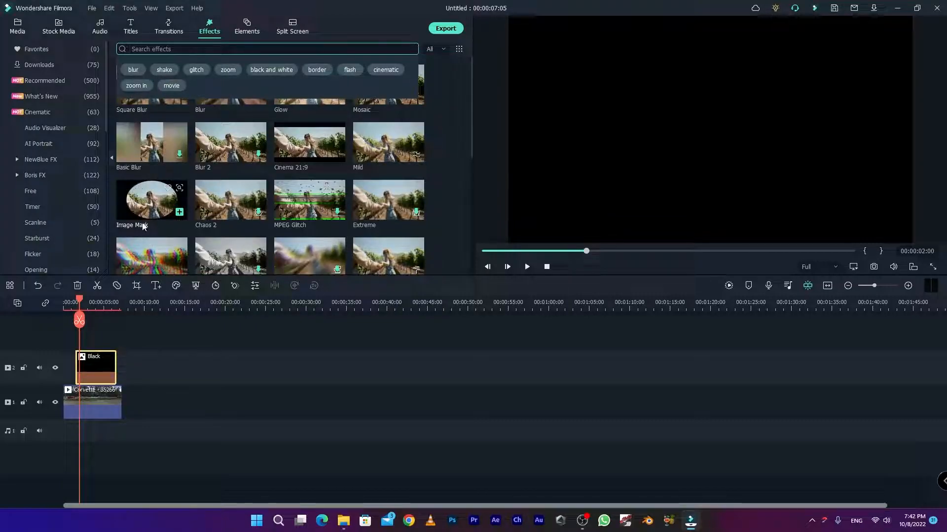
pyautogui.click(151, 194)
pyautogui.moveTo(151, 194); pyautogui.dragTo(86, 362)
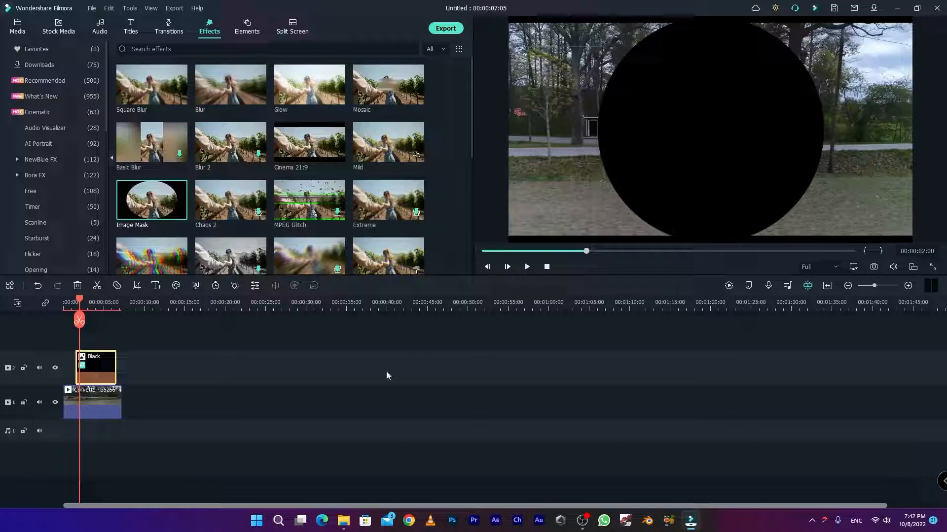
# Step: Invert the Black clip's circular mask and fit it around the car with X -69, Y -56, width 37 and height 22
pyautogui.doubleClick(92, 370)
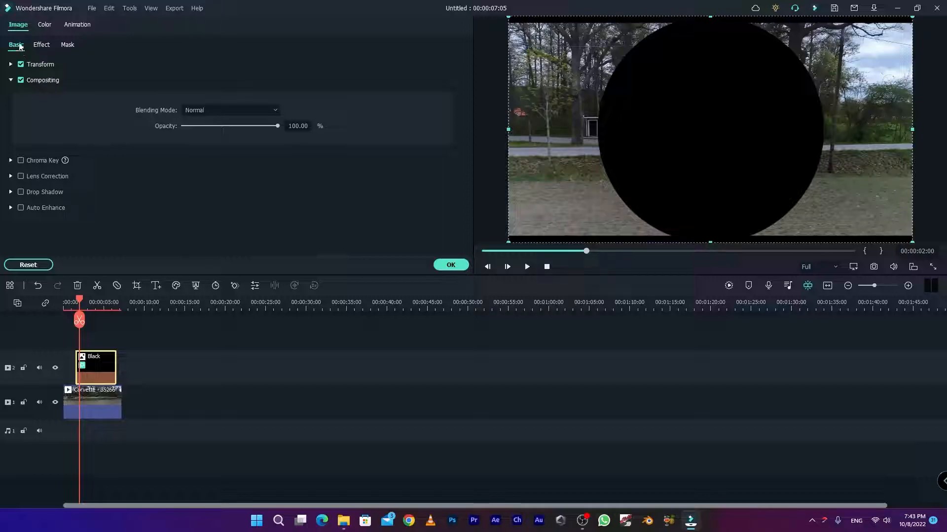
pyautogui.click(41, 46)
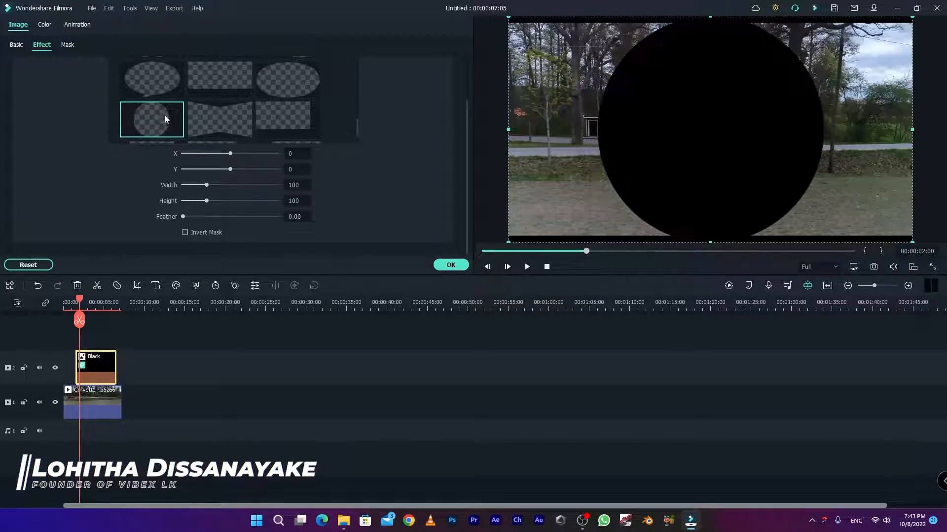
pyautogui.click(184, 232)
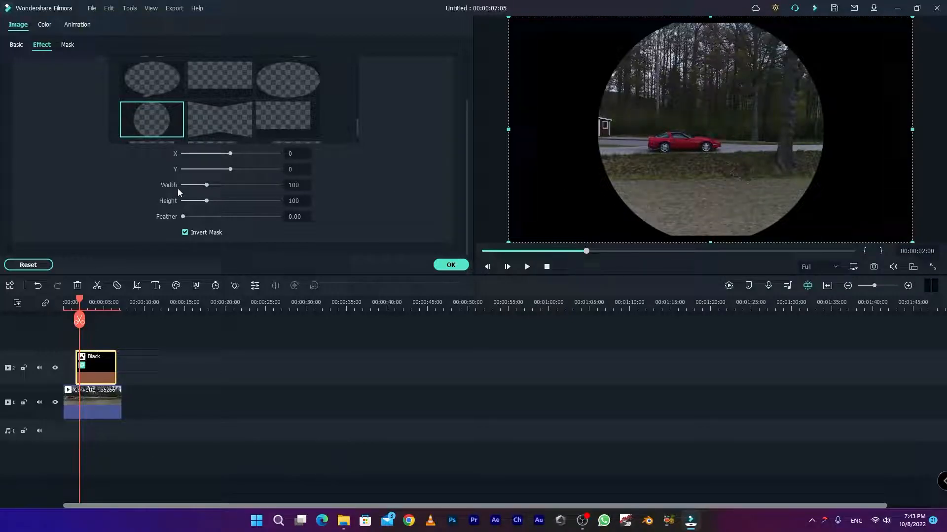
pyautogui.moveTo(229, 156); pyautogui.dragTo(192, 185)
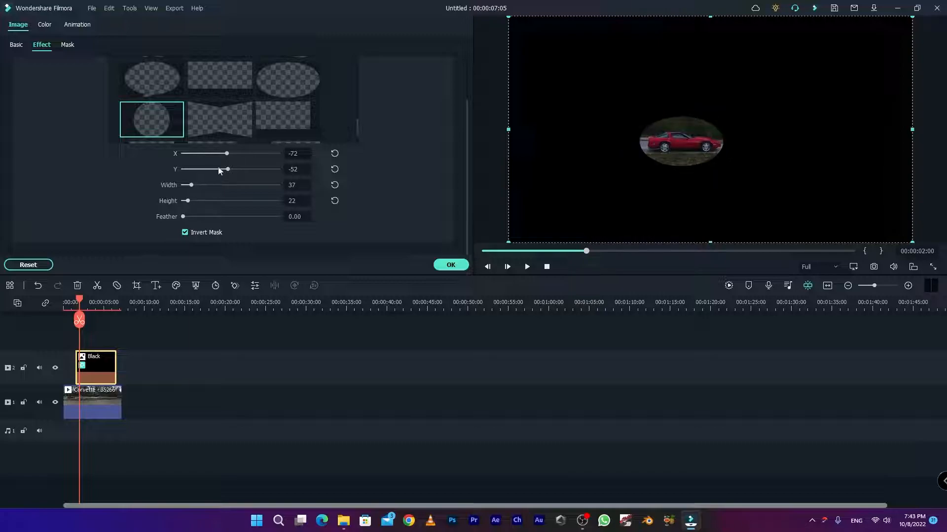
pyautogui.moveTo(292, 154); pyautogui.dragTo(293, 169)
# Step: Set the Black clip's opacity to 80% and accept the clip settings
pyautogui.click(17, 46)
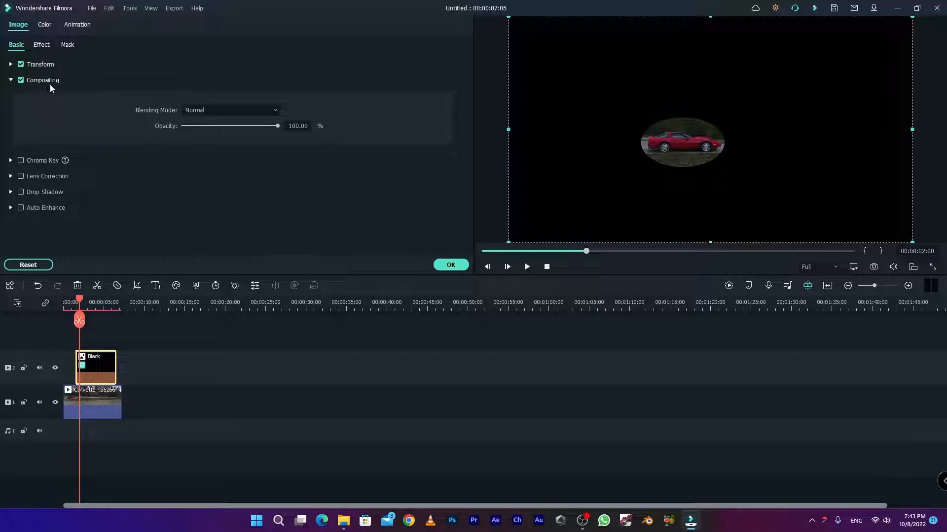
pyautogui.click(299, 127)
pyautogui.write('80')
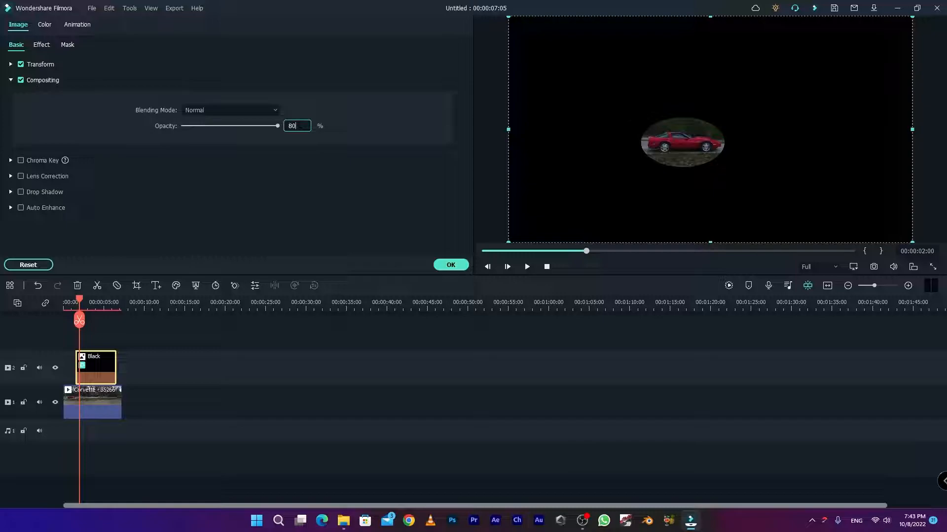
pyautogui.press('Return')
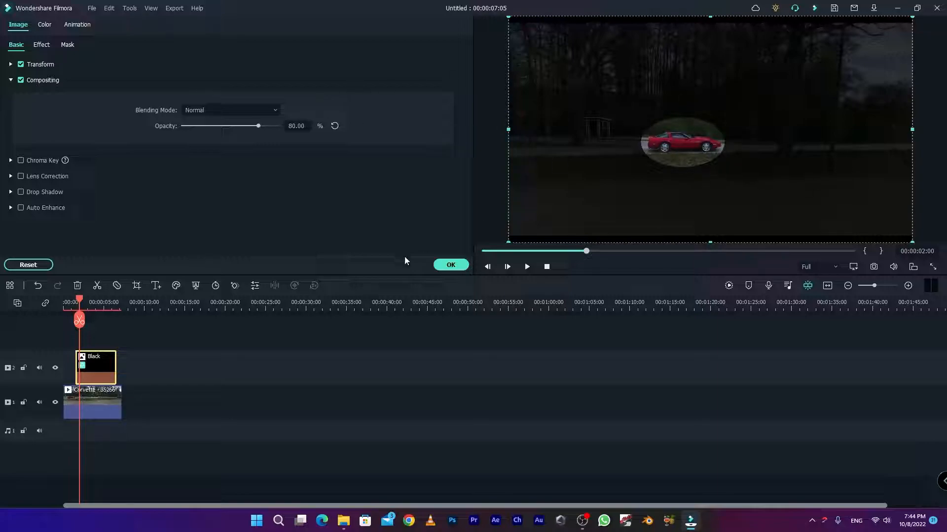
pyautogui.click(450, 265)
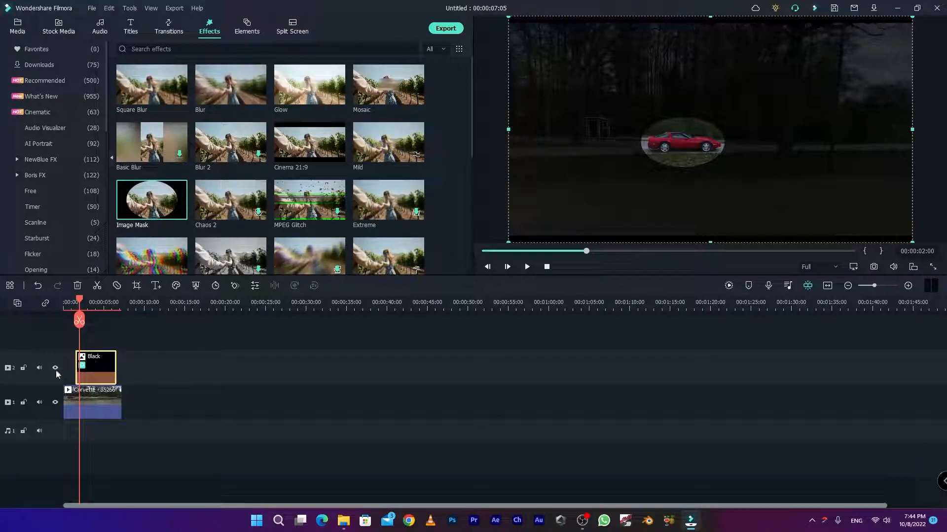
# Step: Lock video track 2 and fit a motion tracking box for the Corvette clip around the red car at 00:00:01:15
pyautogui.click(22, 368)
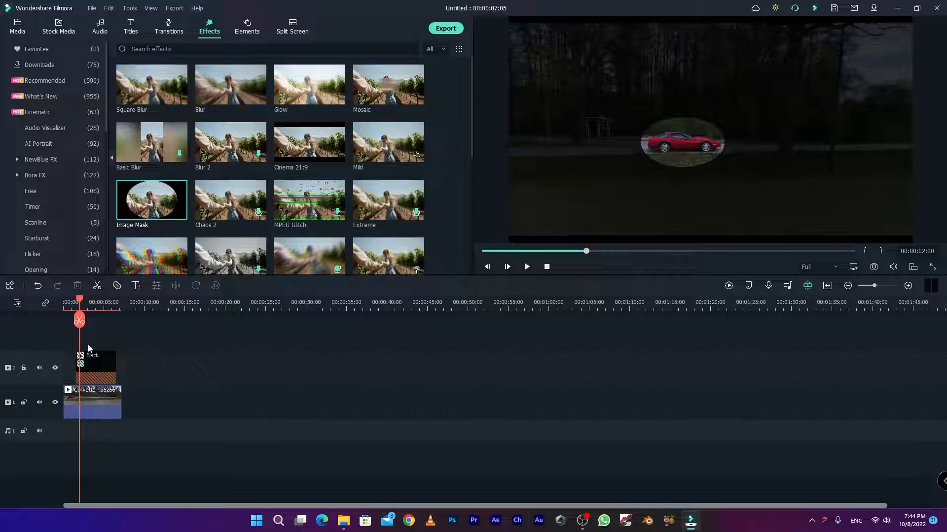
pyautogui.click(98, 405)
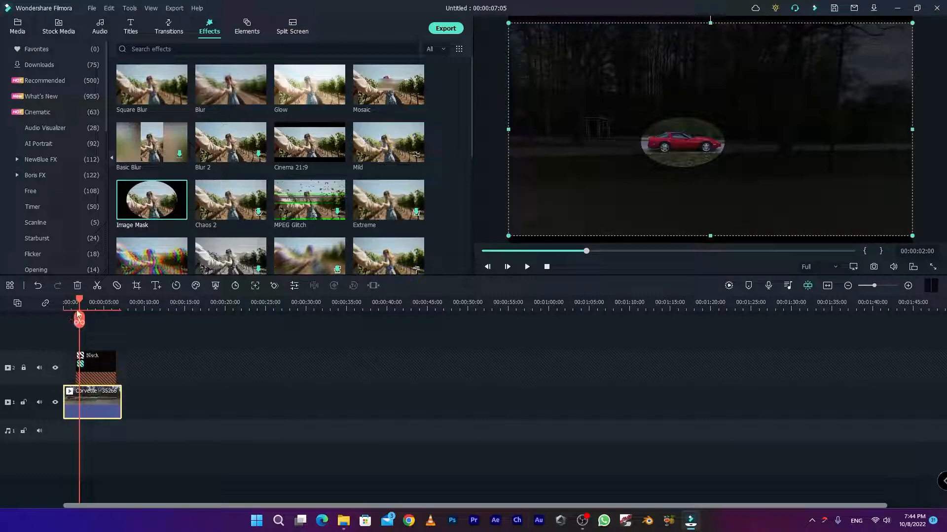
pyautogui.moveTo(82, 302); pyautogui.dragTo(77, 304)
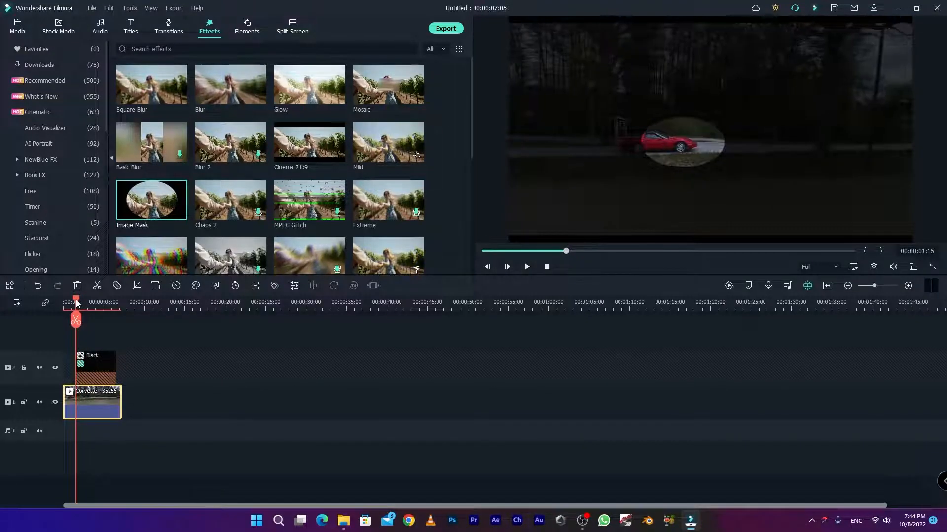
pyautogui.click(255, 286)
pyautogui.moveTo(710, 130); pyautogui.dragTo(617, 143)
pyautogui.moveTo(701, 142); pyautogui.dragTo(698, 141)
pyautogui.moveTo(656, 168); pyautogui.dragTo(656, 160)
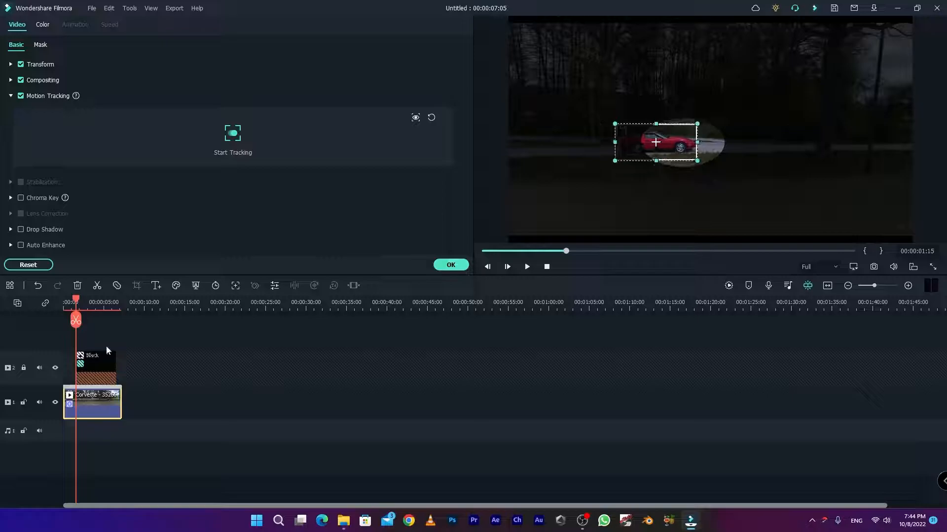
# Step: Run the motion tracking on the Corvette clip and link the Black clip to the tracked car
pyautogui.click(229, 137)
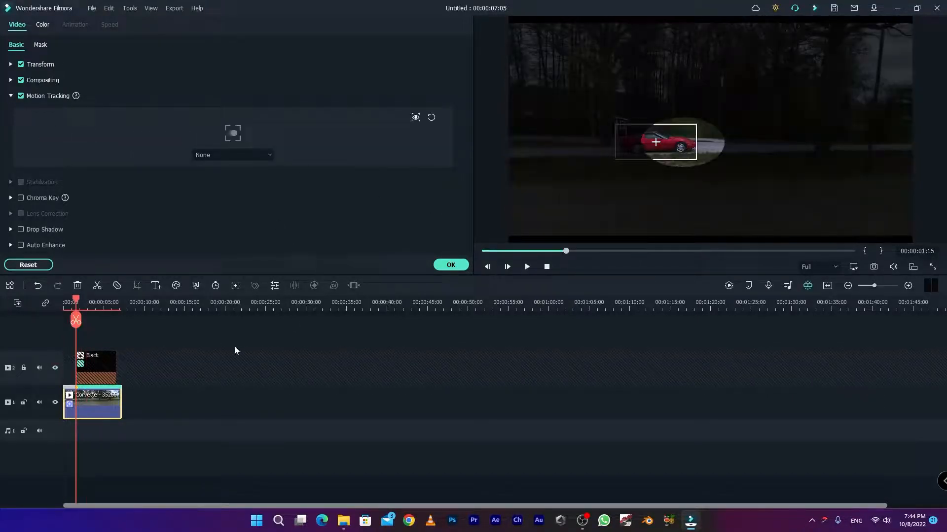
pyautogui.click(214, 155)
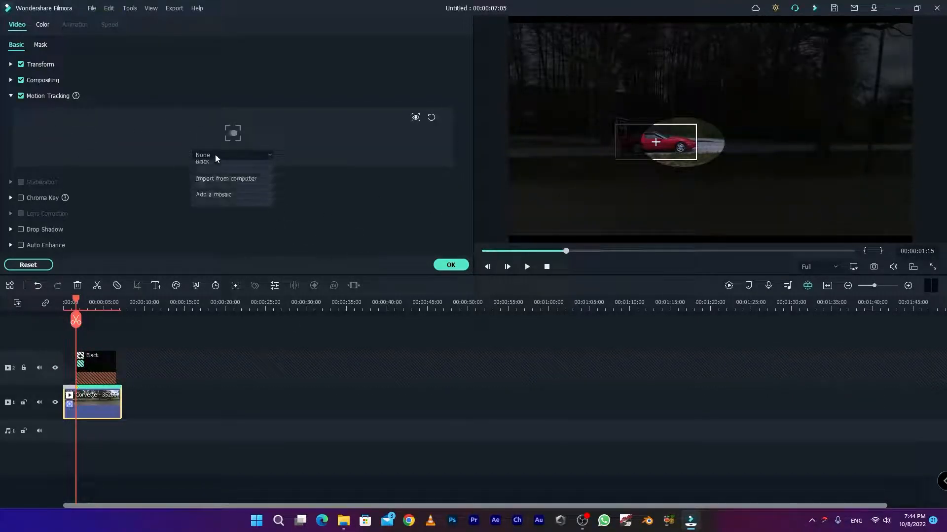
pyautogui.click(209, 189)
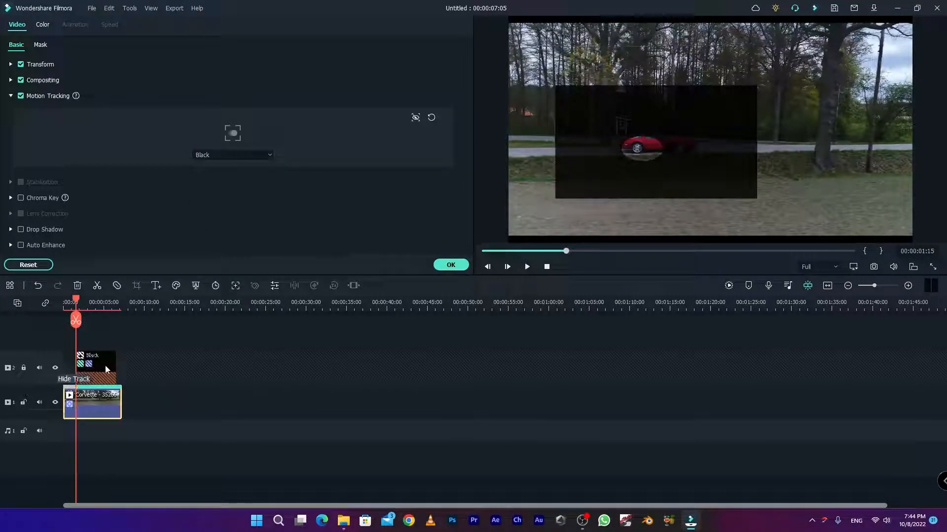
# Step: Unlock video track 2 and stretch the Black clip in the preview to cover the whole frame
pyautogui.click(24, 369)
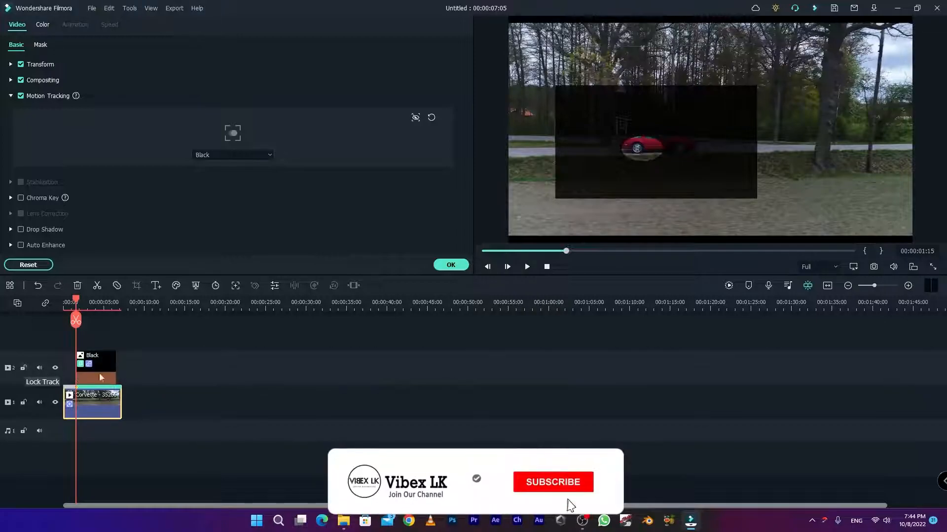
pyautogui.click(107, 362)
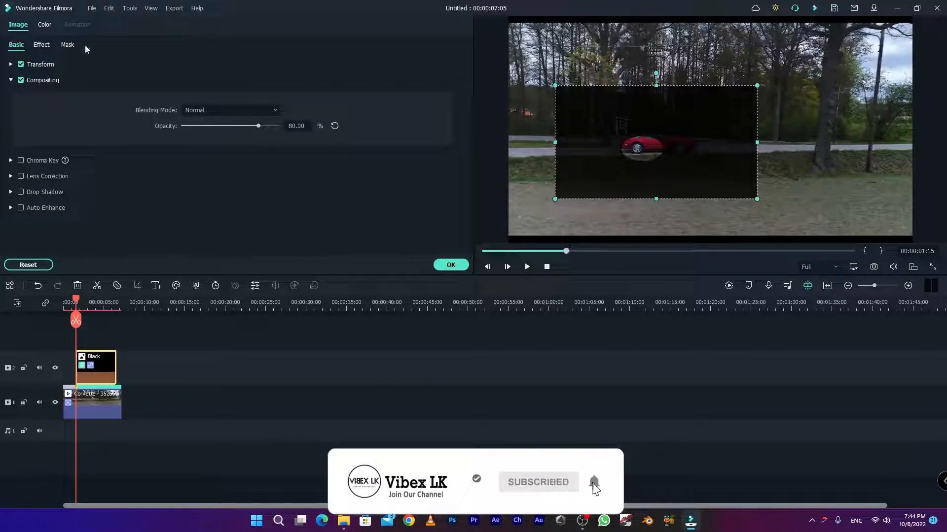
pyautogui.click(45, 45)
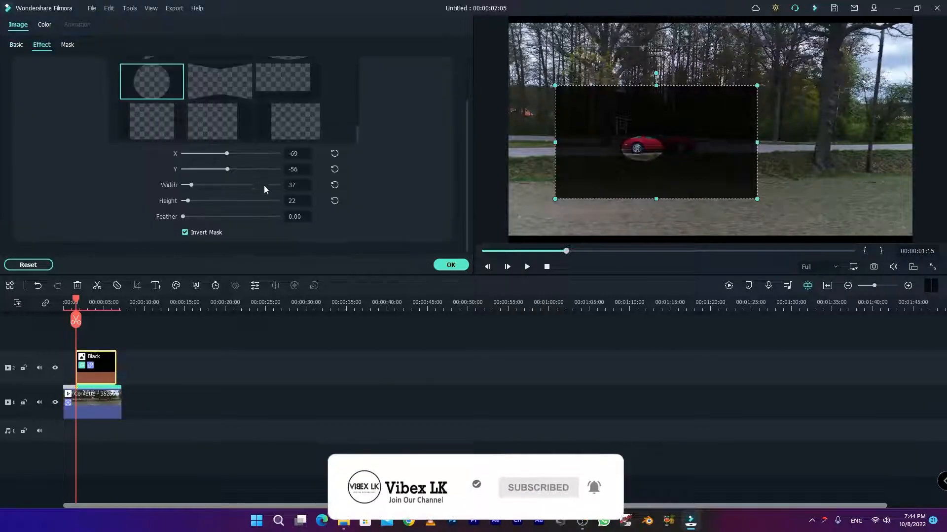
pyautogui.moveTo(757, 85); pyautogui.dragTo(889, 56)
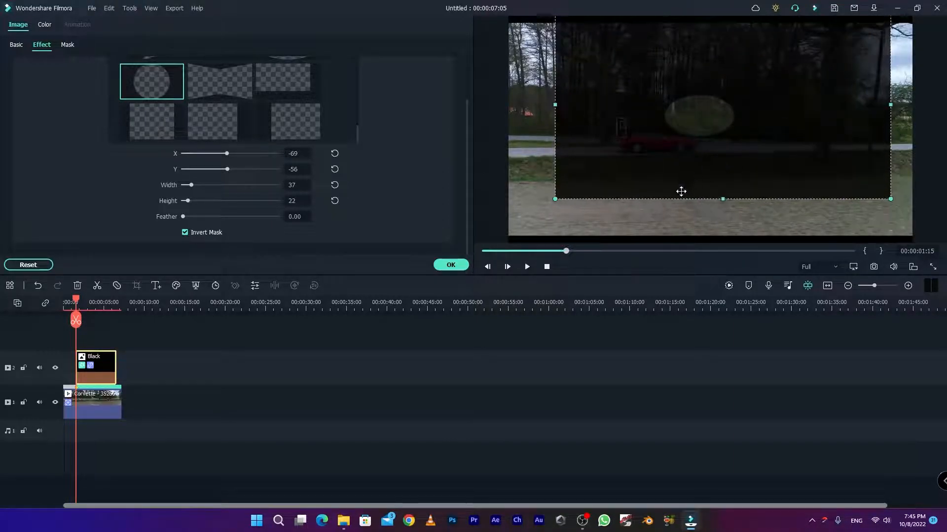
pyautogui.moveTo(722, 199); pyautogui.dragTo(722, 242)
pyautogui.moveTo(555, 127); pyautogui.dragTo(507, 127)
pyautogui.moveTo(890, 127); pyautogui.dragTo(913, 129)
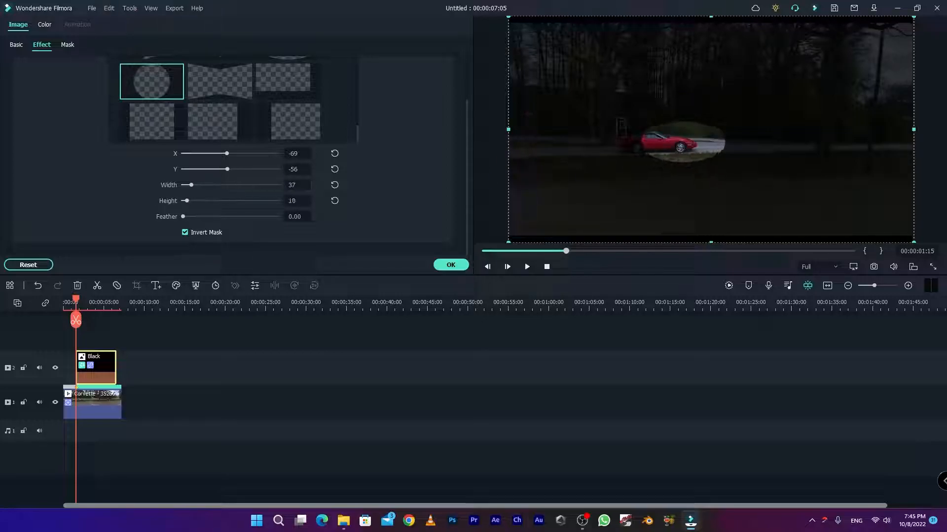
# Step: Refit the Black clip's mask around the car with X -138, Y -60, width 43 and height 22
pyautogui.moveTo(297, 169)
pyautogui.mouseDown()
pyautogui.moveTo(263, 154)
pyautogui.moveTo(300, 185)
pyautogui.mouseUp()
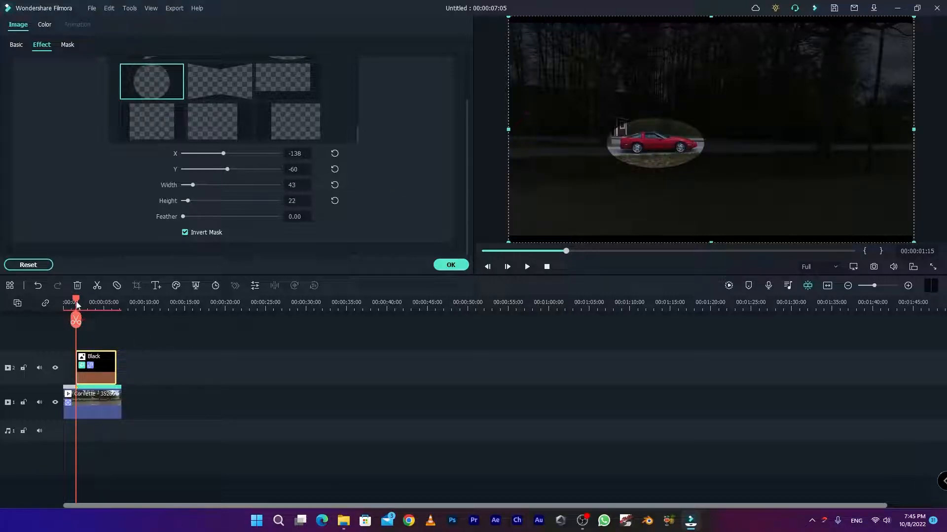
# Step: Fit the project to the timeline width, move the playhead to 00:00:06:12, and set the preview zoom level to 10%
pyautogui.moveTo(76, 302); pyautogui.dragTo(115, 302)
pyautogui.click(585, 64)
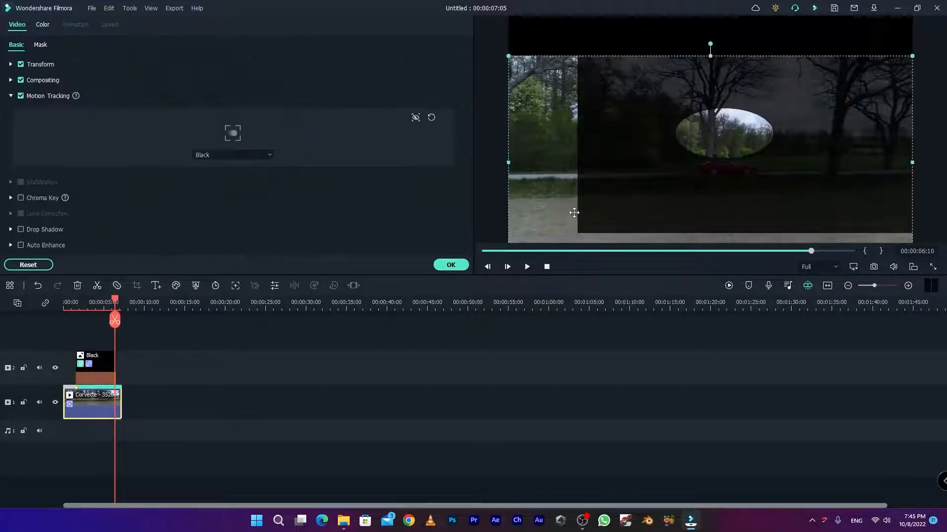
pyautogui.hotkey('shift', 'z')
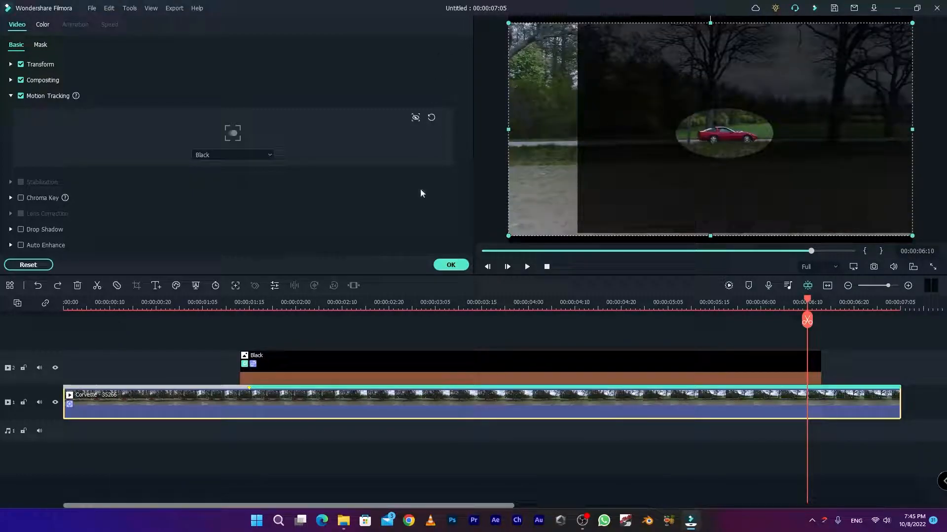
pyautogui.moveTo(808, 303); pyautogui.dragTo(816, 303)
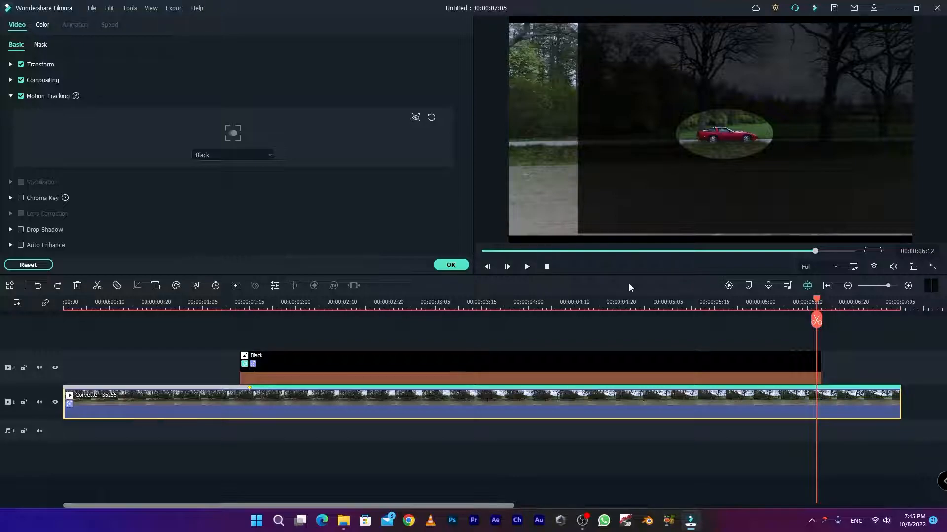
pyautogui.click(856, 268)
pyautogui.moveTo(857, 326)
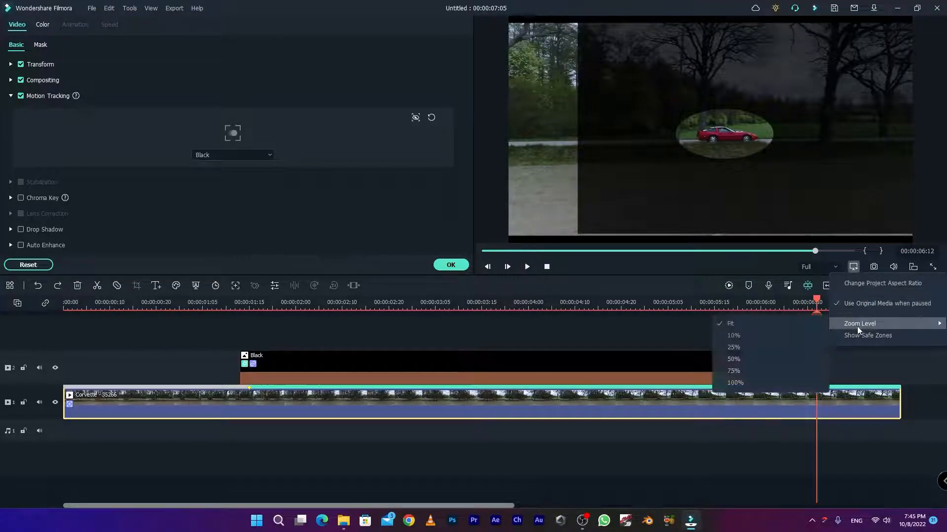
pyautogui.click(743, 338)
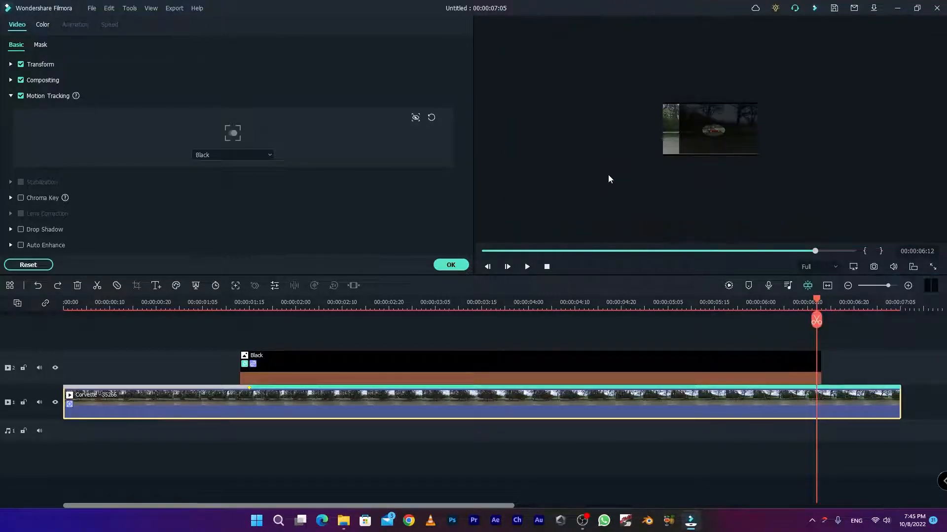
# Step: Enlarge the Black clip in the preview until it covers the whole frame, and restore the preview zoom level to Fit
pyautogui.click(715, 111)
pyautogui.moveTo(677, 154); pyautogui.dragTo(737, 115)
pyautogui.click(736, 120)
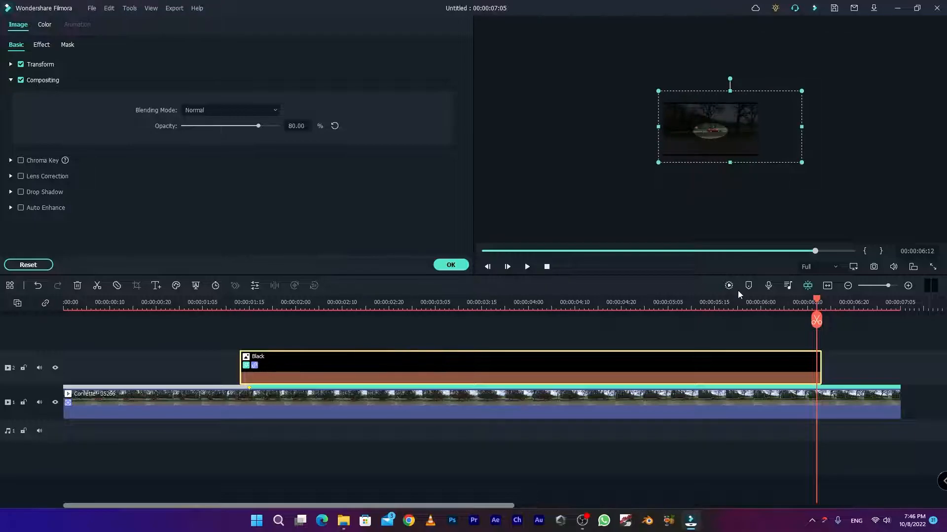
pyautogui.click(853, 267)
pyautogui.moveTo(855, 329)
pyautogui.click(774, 323)
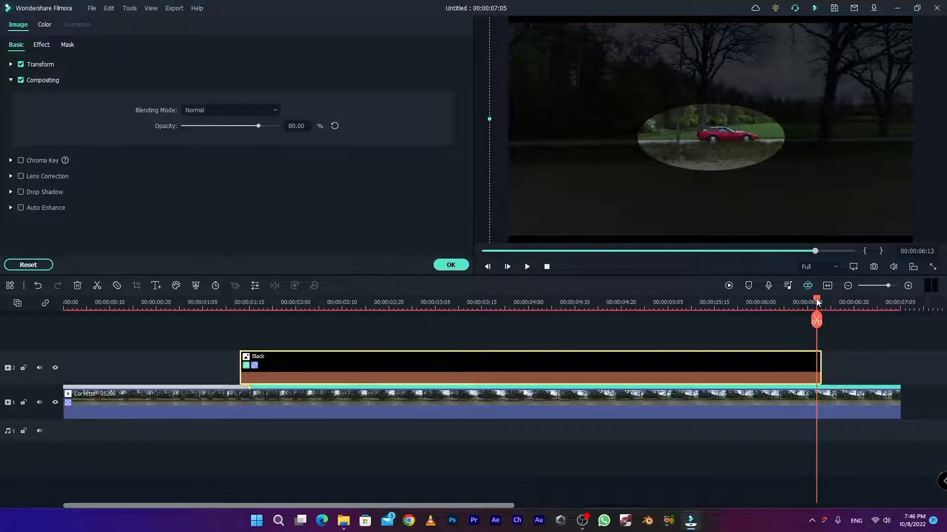
# Step: Shrink the Black clip's mask at 00:00:01:13 to width 35 and height 16 with X -125
pyautogui.moveTo(817, 301); pyautogui.dragTo(241, 324)
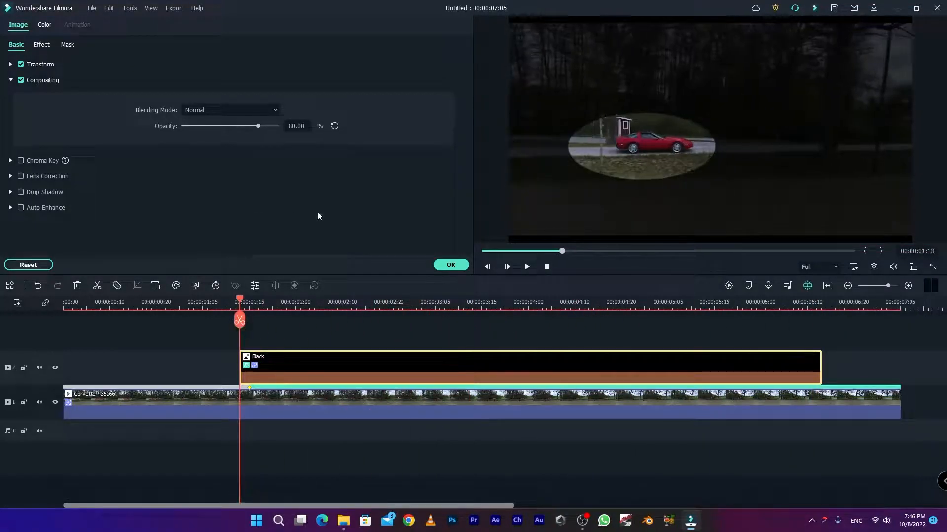
pyautogui.click(42, 46)
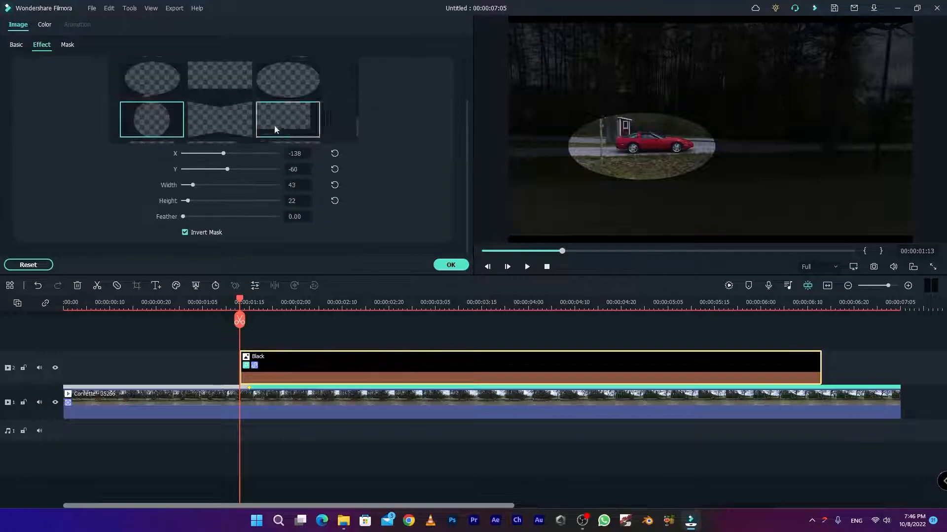
pyautogui.moveTo(192, 185); pyautogui.dragTo(186, 200)
# Step: Stretch the Black clip's left edge beyond the frame at 00:00:04:11 to cover the exposed strip of video
pyautogui.moveTo(237, 298); pyautogui.dragTo(579, 315)
pyautogui.click(577, 155)
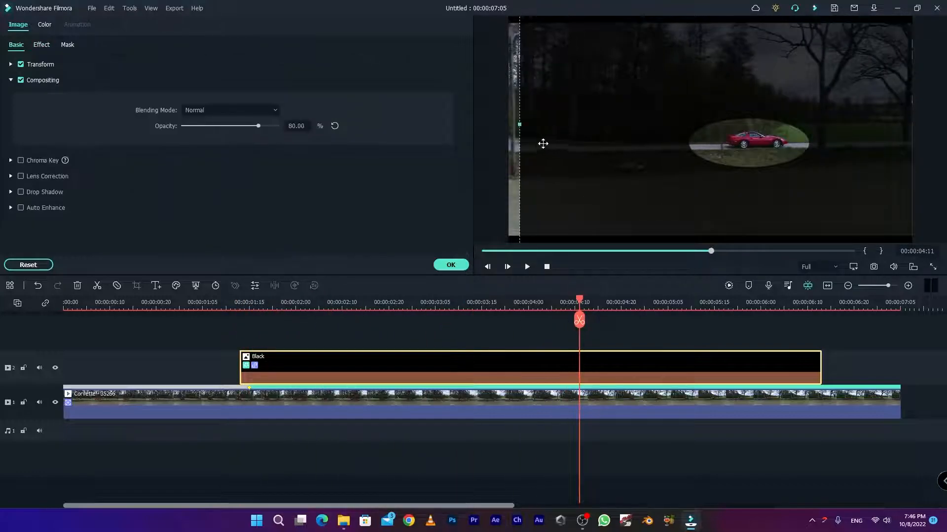
pyautogui.moveTo(519, 123); pyautogui.dragTo(472, 125)
# Step: Recentre the Black clip's mask around the car with X -77 and Y -51, check it along the clip, and confirm the settings
pyautogui.moveTo(580, 344); pyautogui.dragTo(240, 350)
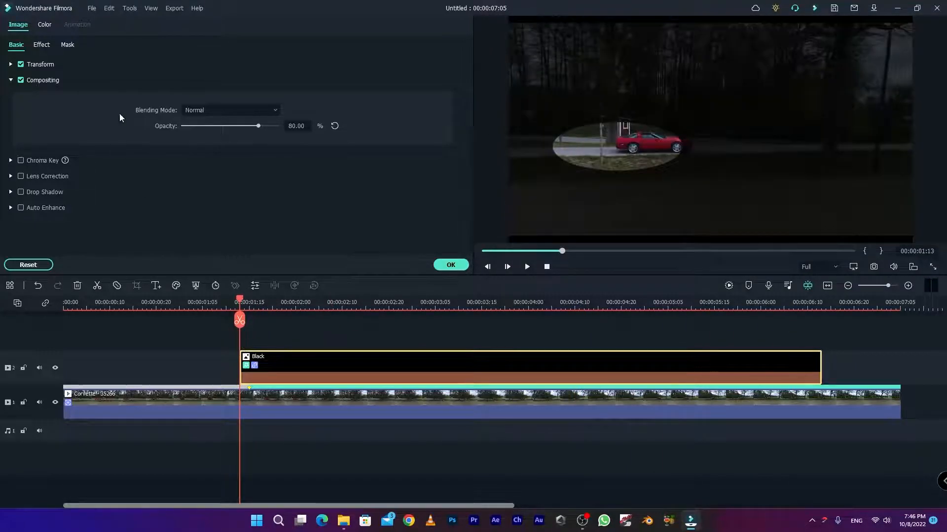
pyautogui.click(41, 45)
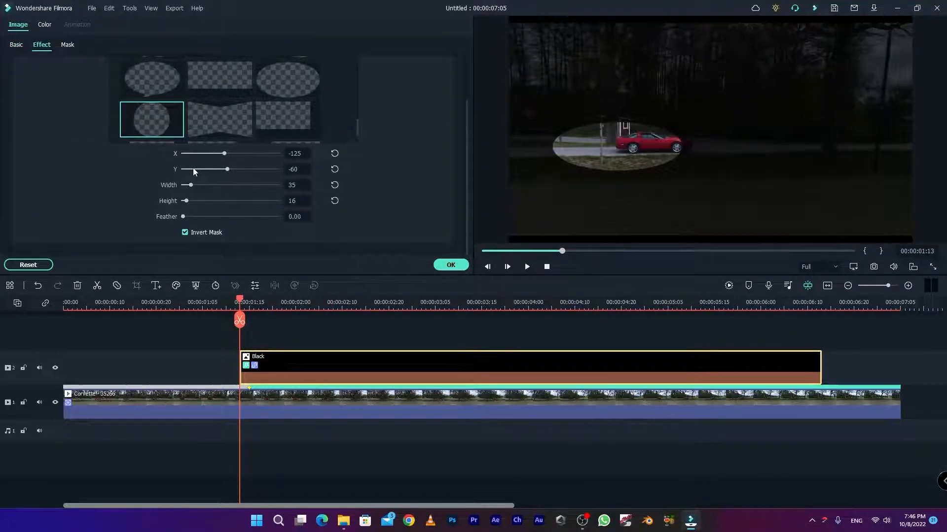
pyautogui.moveTo(226, 156); pyautogui.dragTo(229, 155)
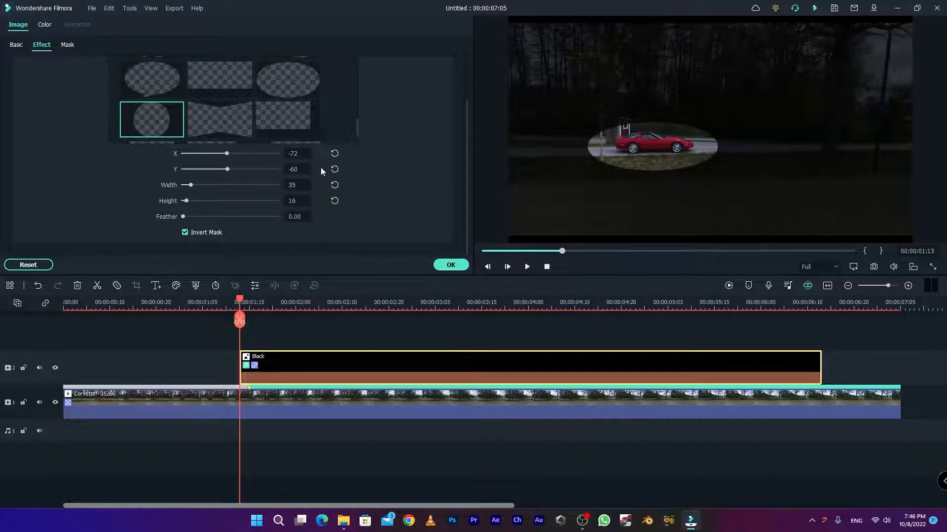
pyautogui.moveTo(248, 300); pyautogui.dragTo(840, 383)
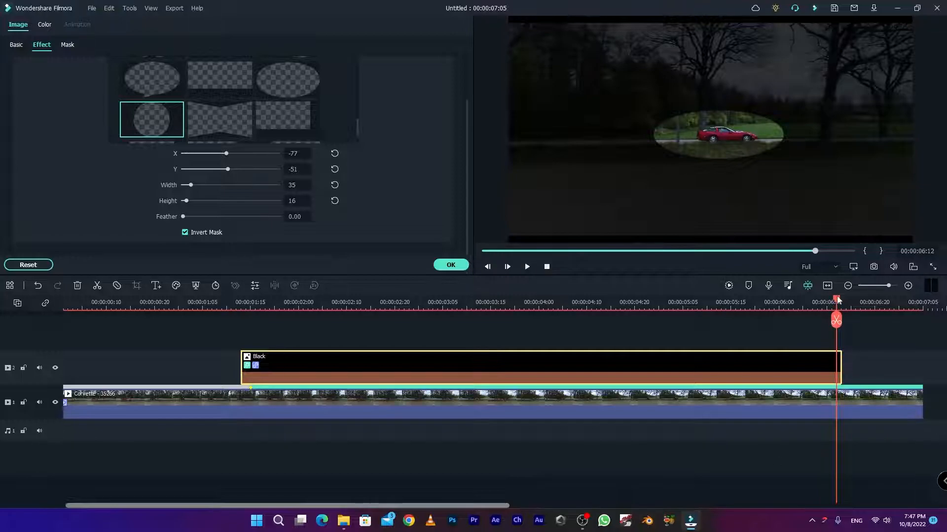
pyautogui.moveTo(837, 299); pyautogui.dragTo(254, 312)
pyautogui.click(451, 266)
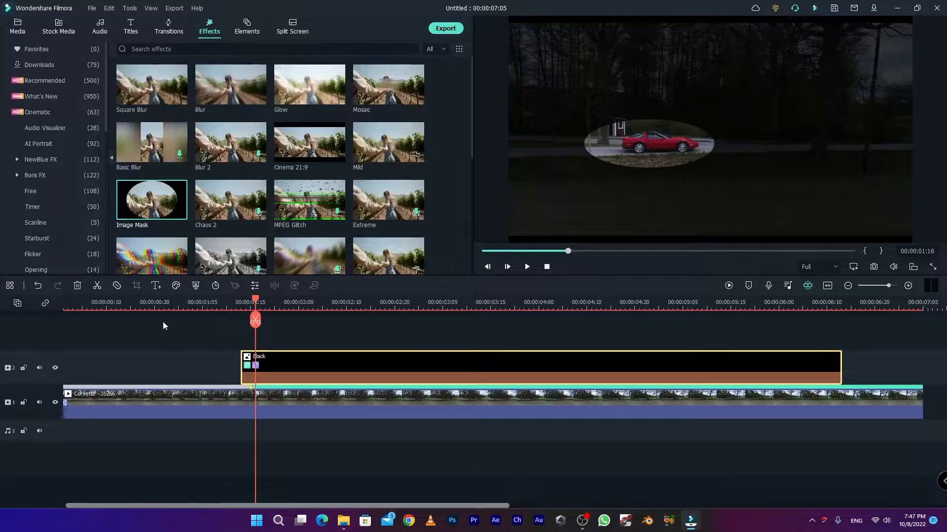
# Step: Play the project from the beginning to review the spotlight effect following the car
pyautogui.click(65, 308)
pyautogui.press('space')
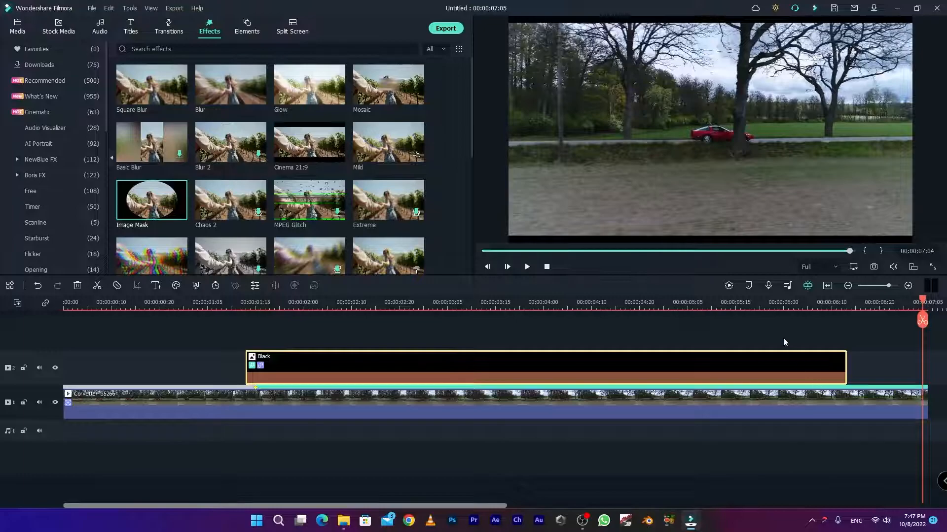
pyautogui.scroll(-2, 766, 303)
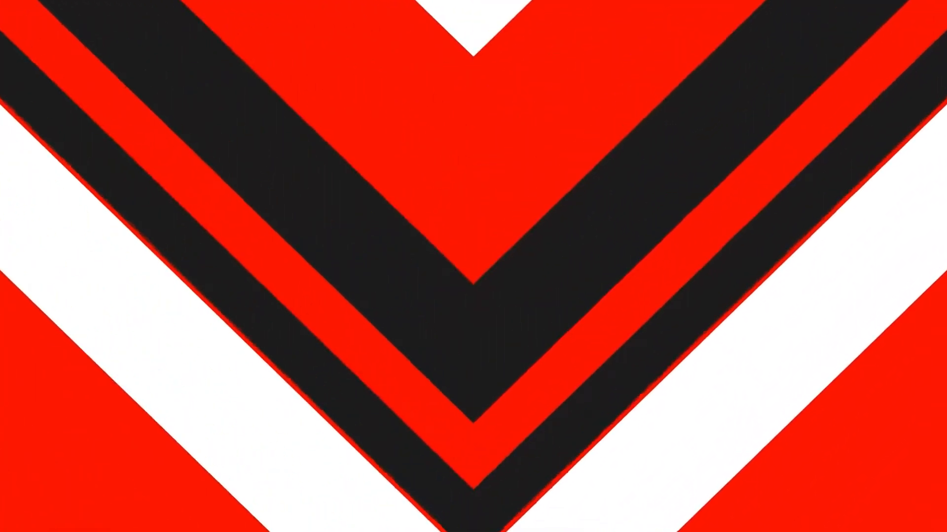